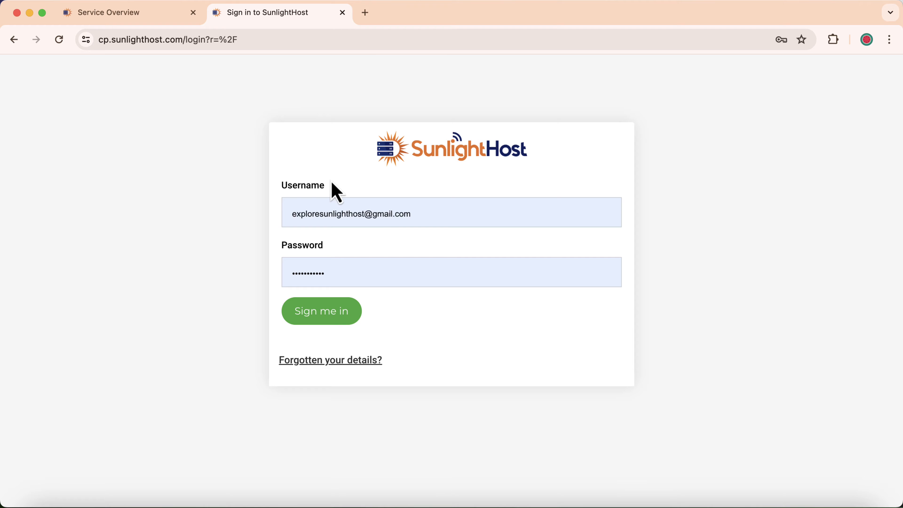
Sign in, open the hosting package's service overview, and Google 'sunlighthost' in a new tab.
left_click(321, 315)
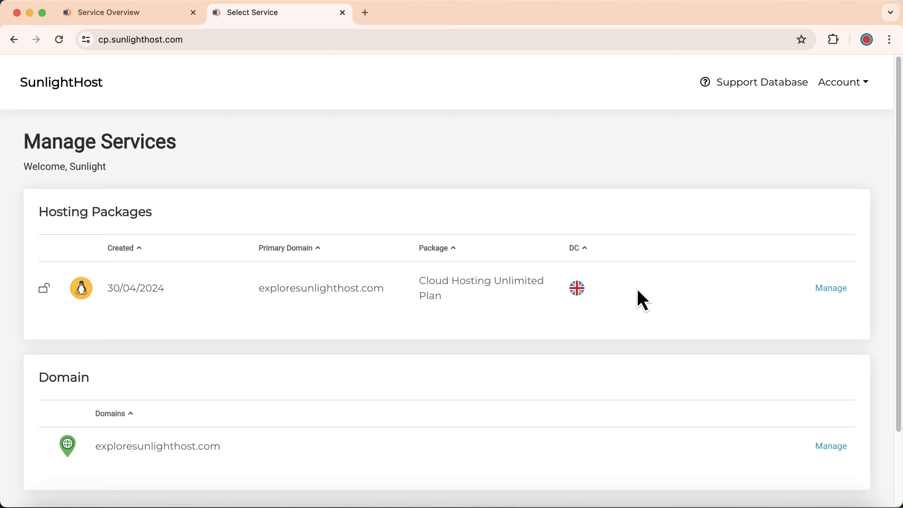
left_click(841, 290)
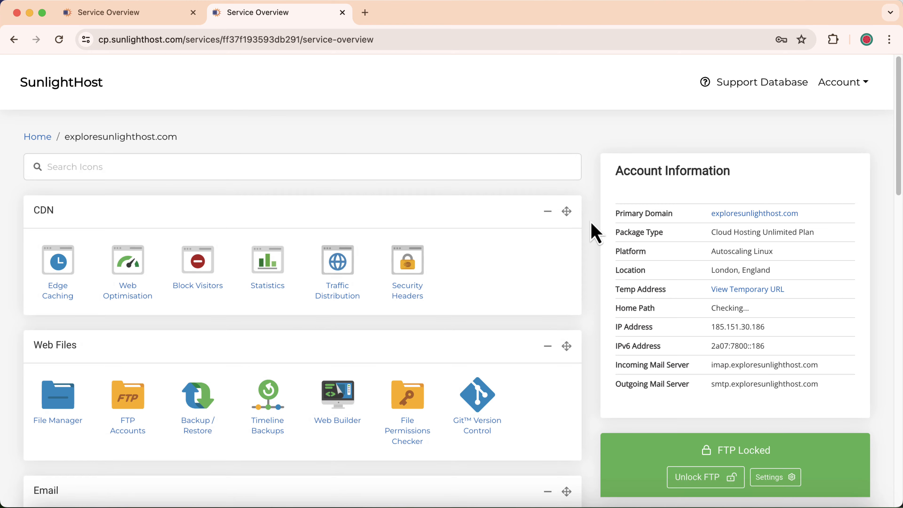
left_click(365, 13)
type("sunlighthost")
key("Return")
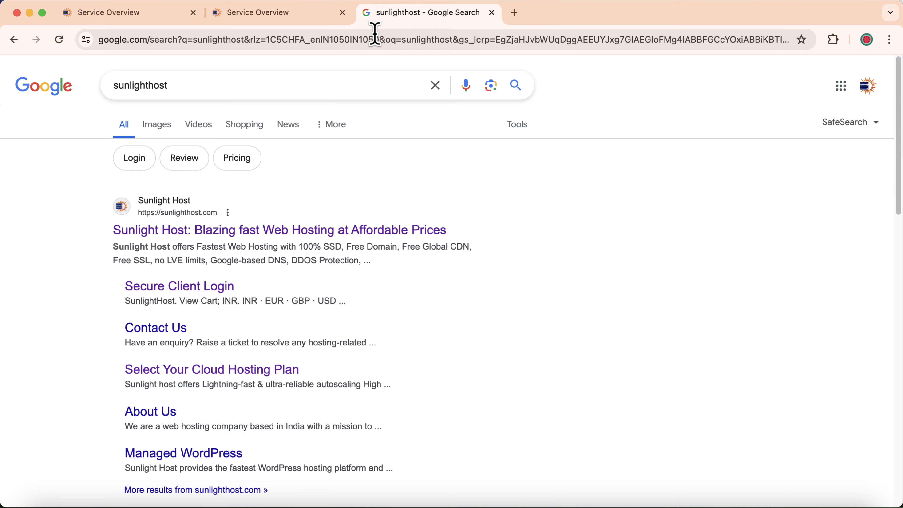
Open the Sunlight Host search result and go to its Client Area login page.
left_click(219, 235)
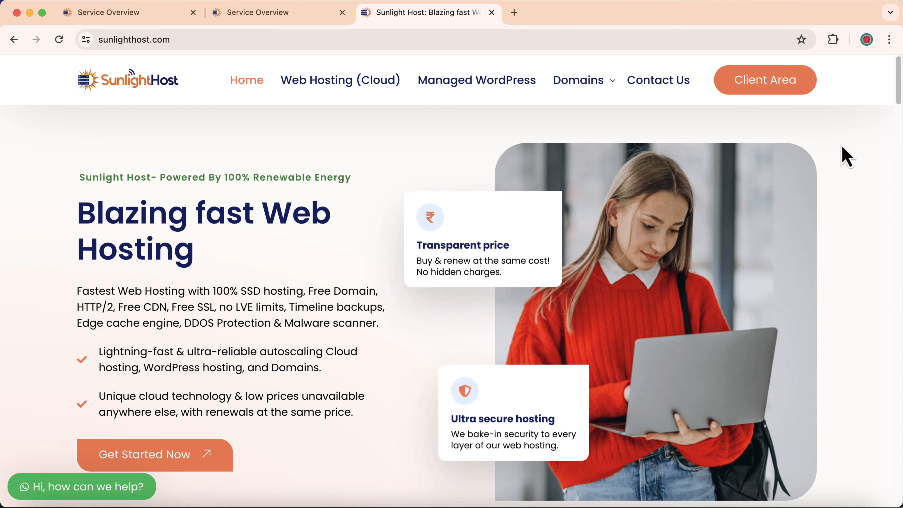
left_click(782, 94)
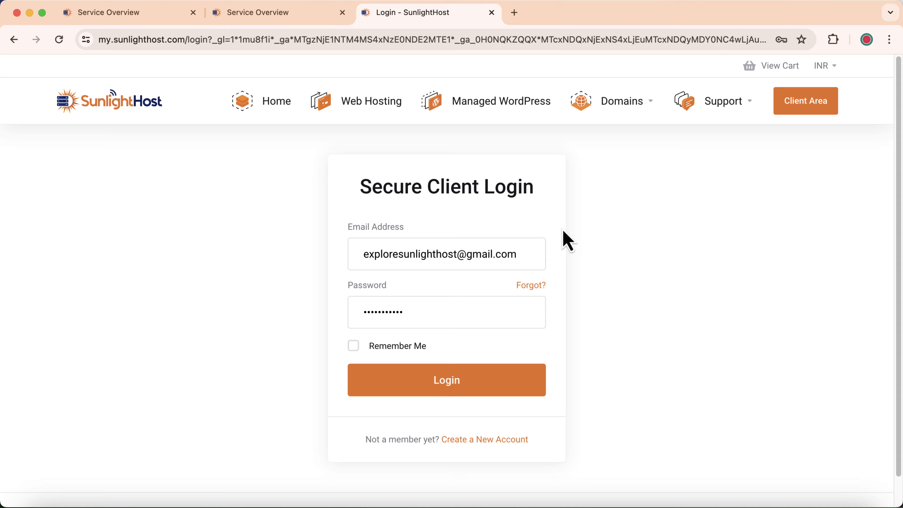
Log in, open the Web Hosting service, and launch its control panel in a new tab.
left_click(457, 379)
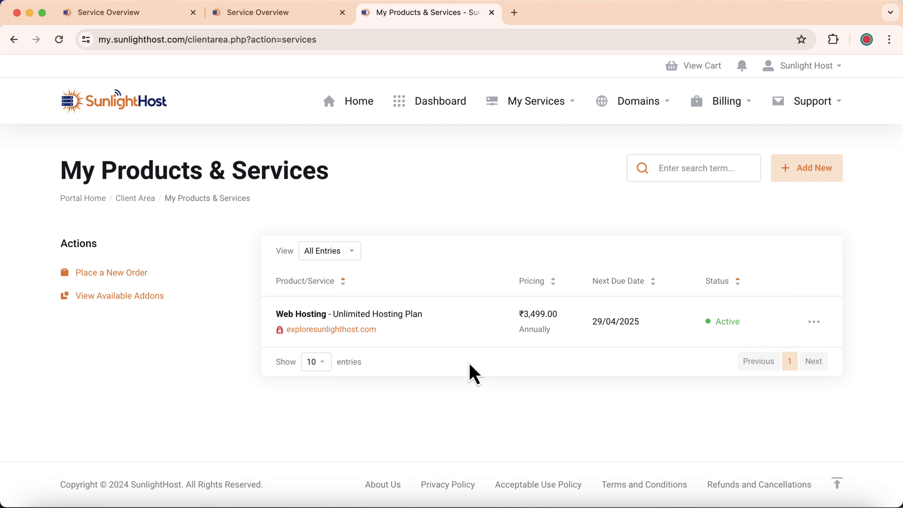
left_click(384, 316)
scroll(356, 334, "down", 5)
left_click(331, 353)
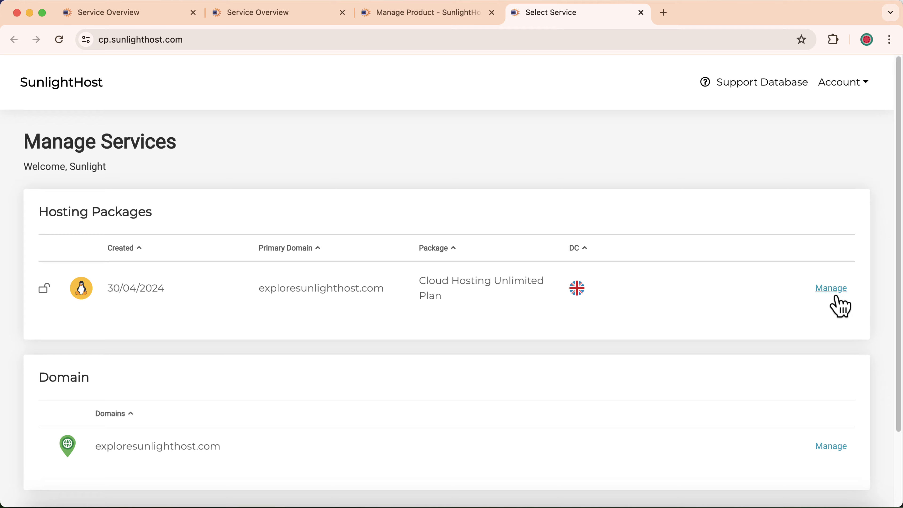
Manage the Cloud Hosting Unlimited Plan package and open Subdomains for exploresunlighthost.com.
left_click(829, 290)
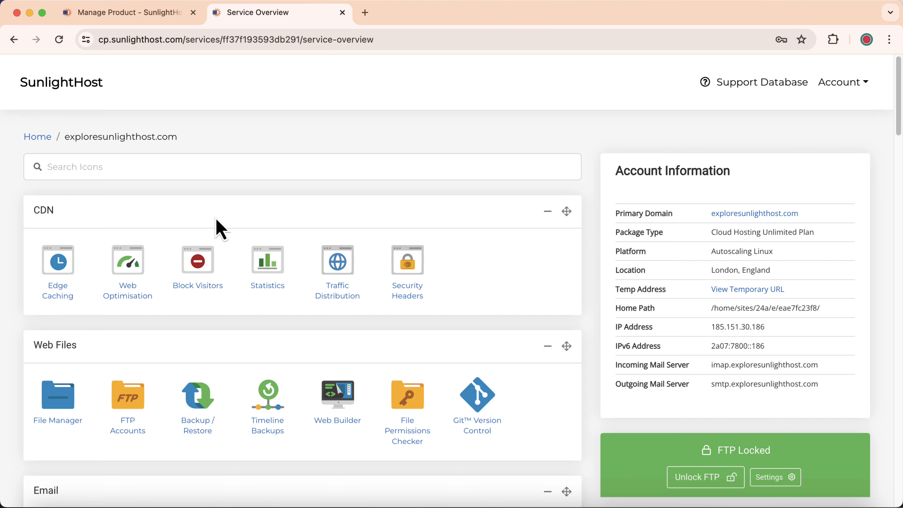
scroll(216, 220, "down", 10)
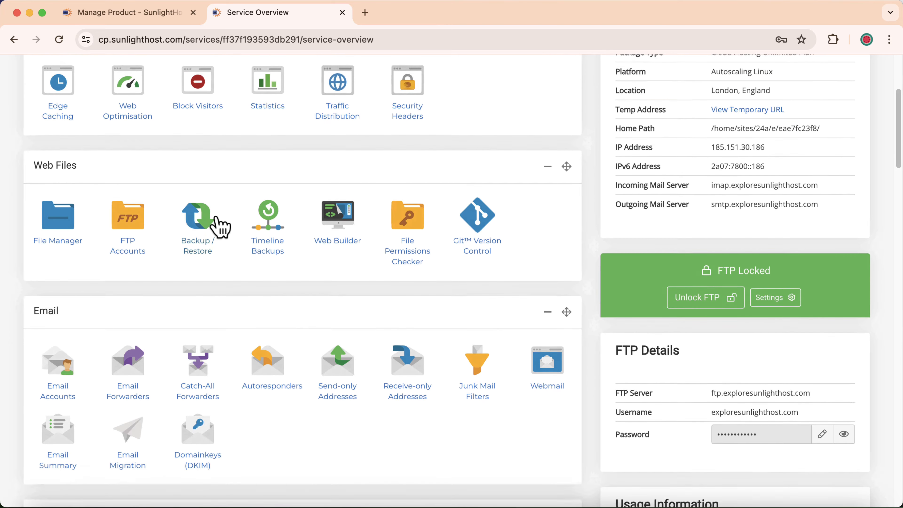
scroll(221, 228, "down", 3)
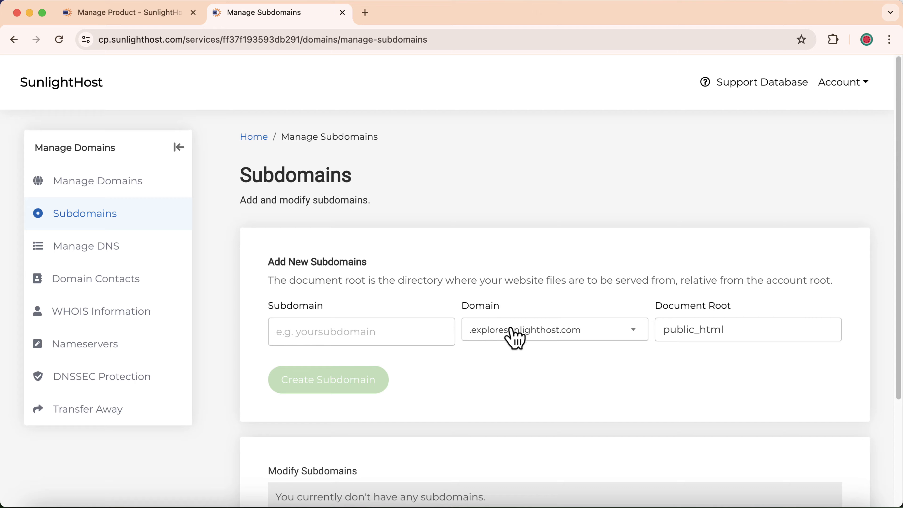
left_click(526, 333)
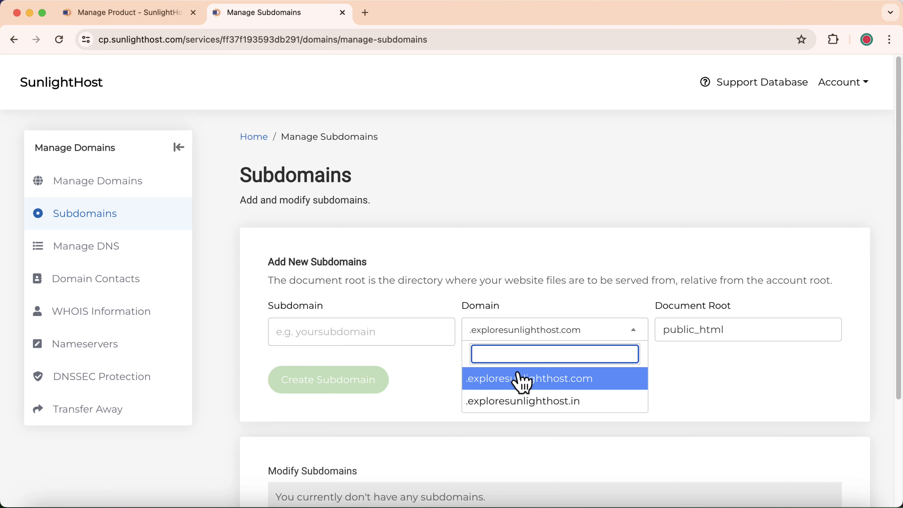
Create subdomain 'test' under .exploresunlighthost.com with document root public_html/test.
left_click(447, 292)
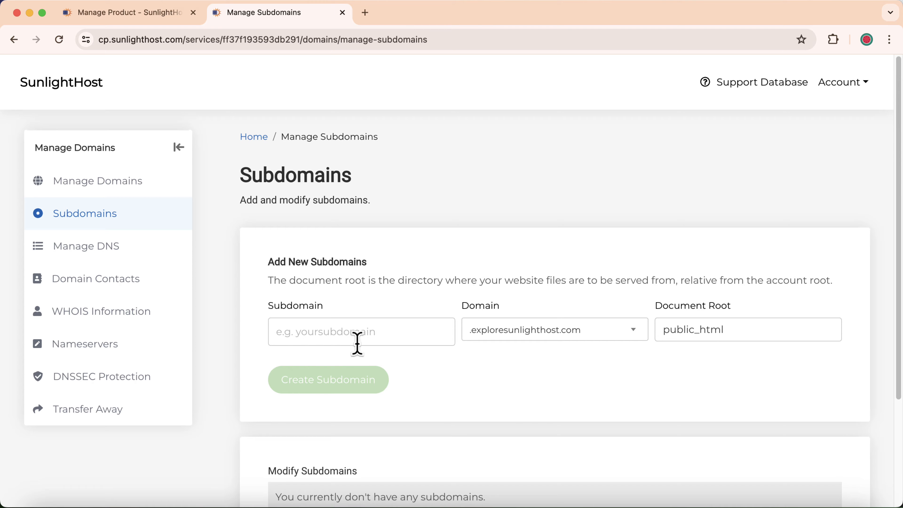
left_click(300, 335)
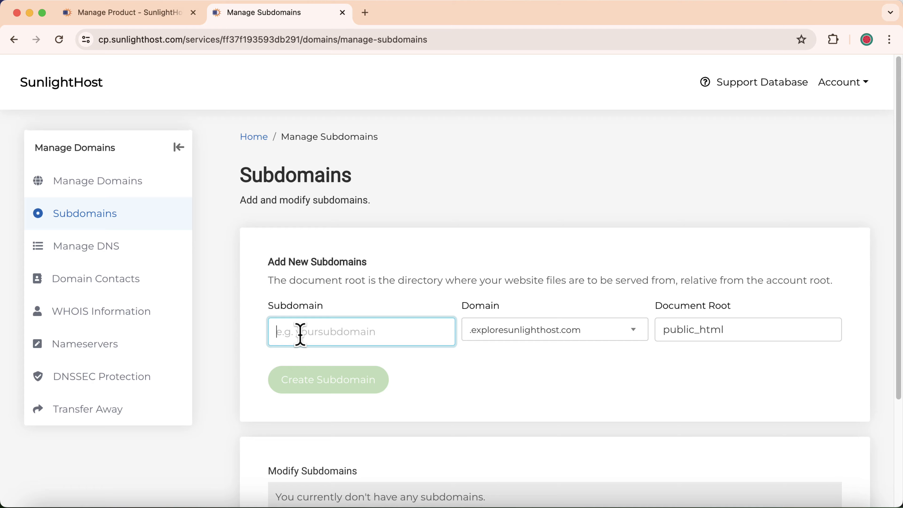
type("test")
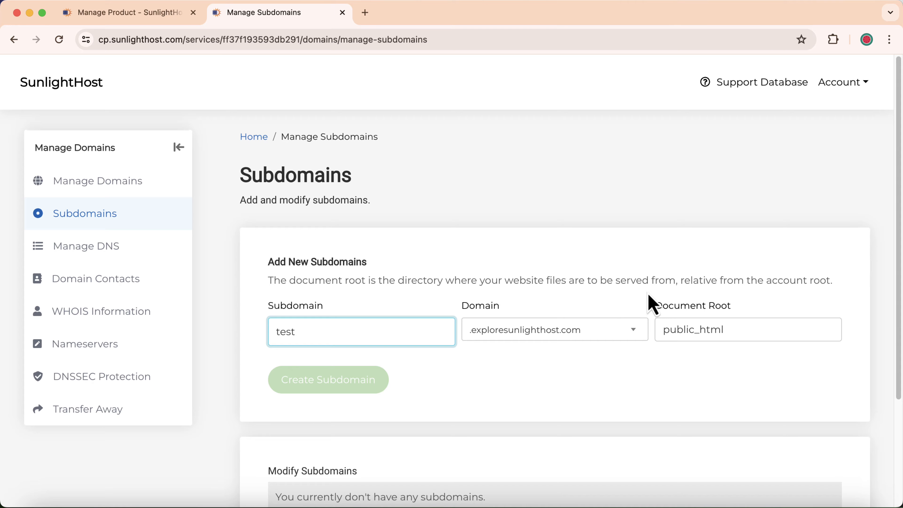
left_click(747, 329)
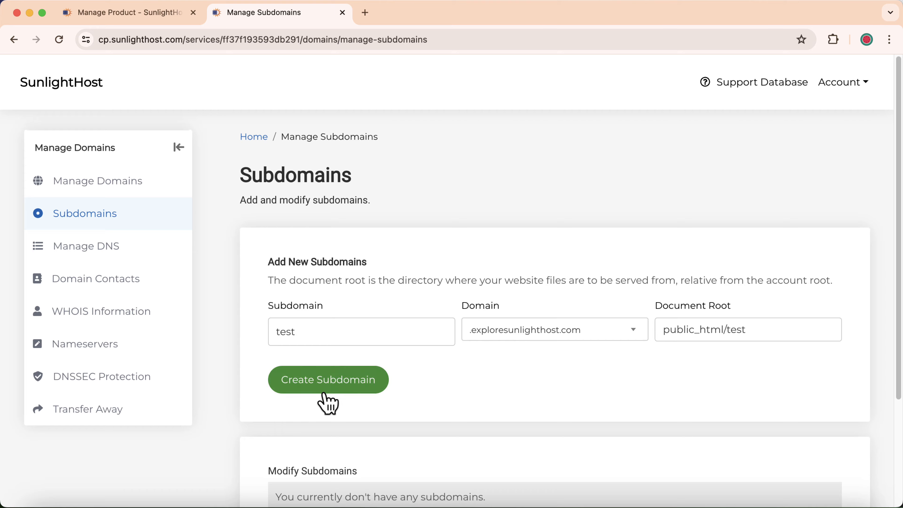
left_click(326, 380)
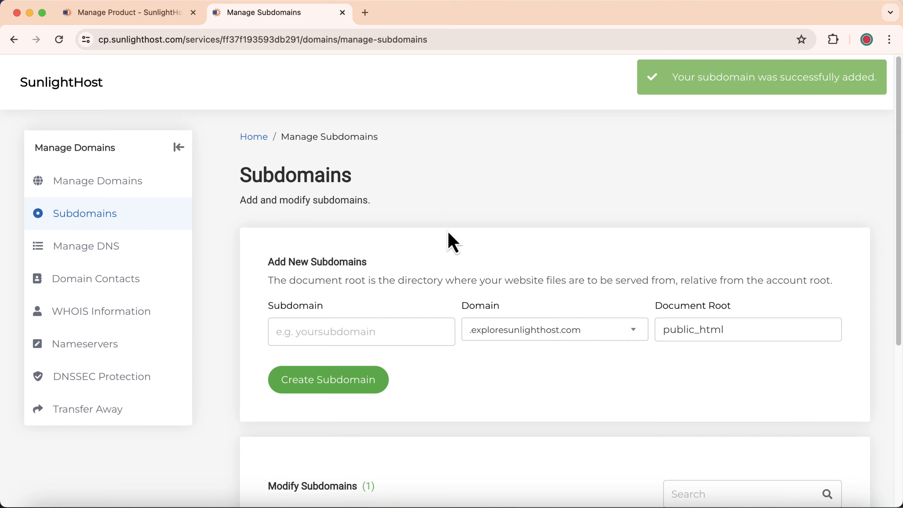
scroll(449, 242, "down", 7)
Select the test.exploresunlighthost.com entry, then bring up the link menu for the Home breadcrumb.
left_click_drag(269, 331, 444, 324)
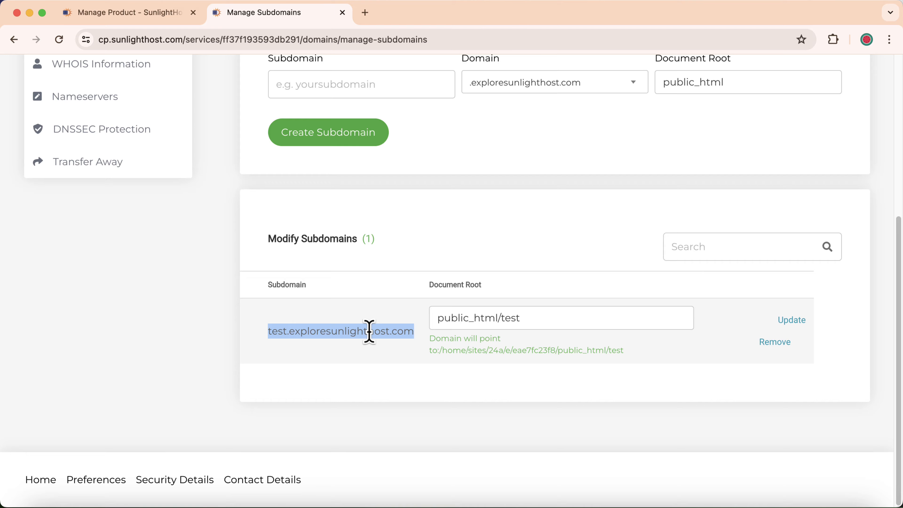
scroll(370, 332, "up", 7)
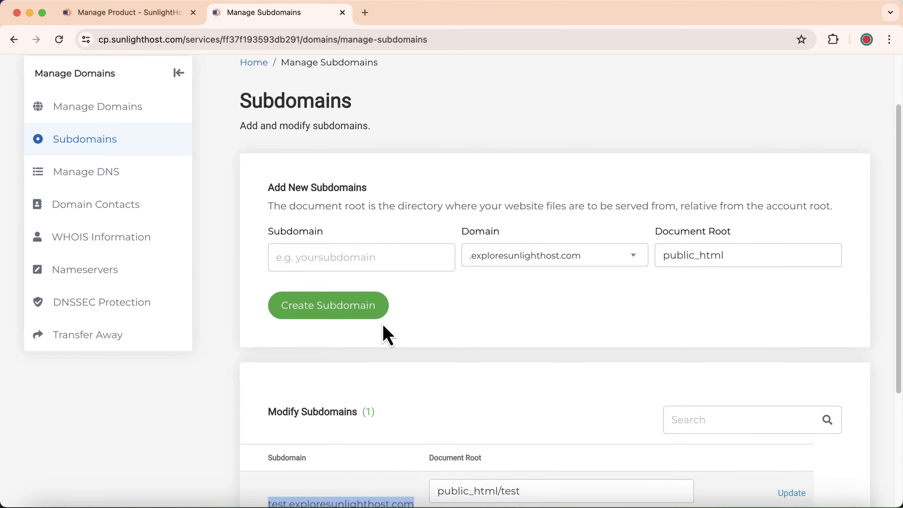
right_click(257, 141)
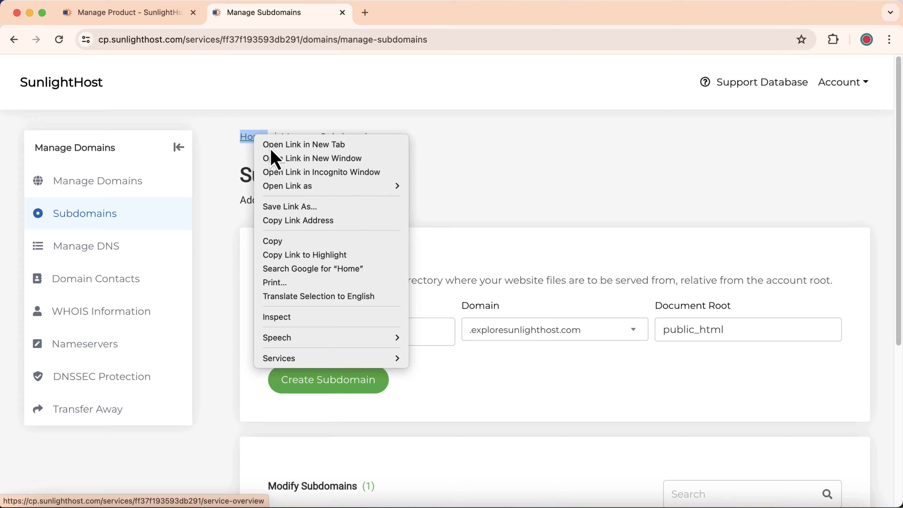
left_click(263, 144)
left_click(404, 16)
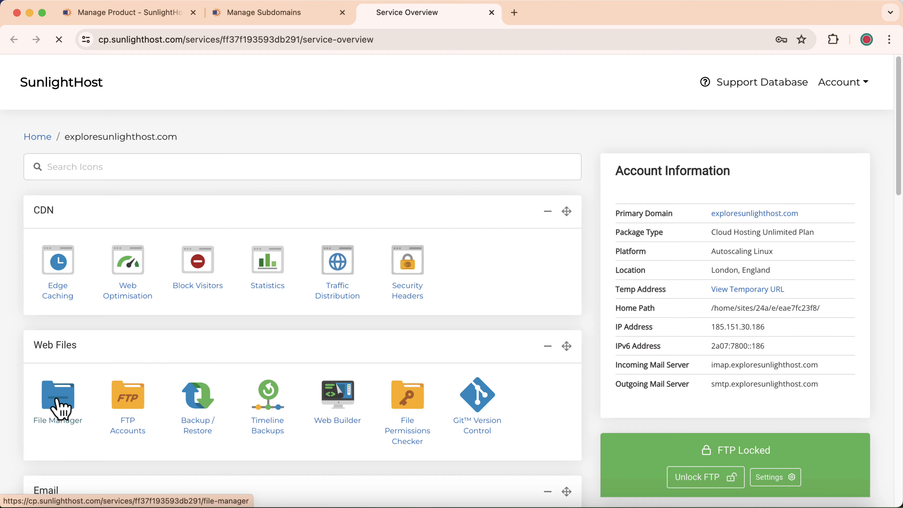
left_click(65, 400)
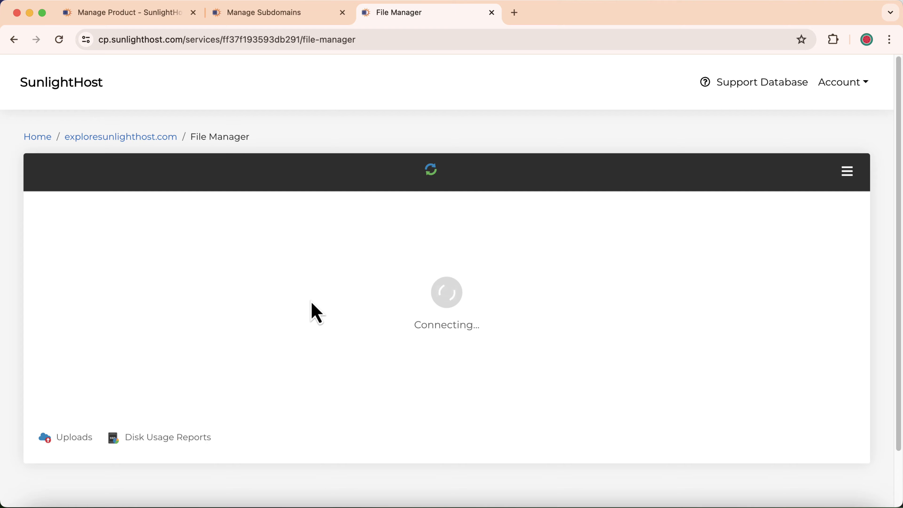
left_click(288, 14)
scroll(413, 339, "down", 6)
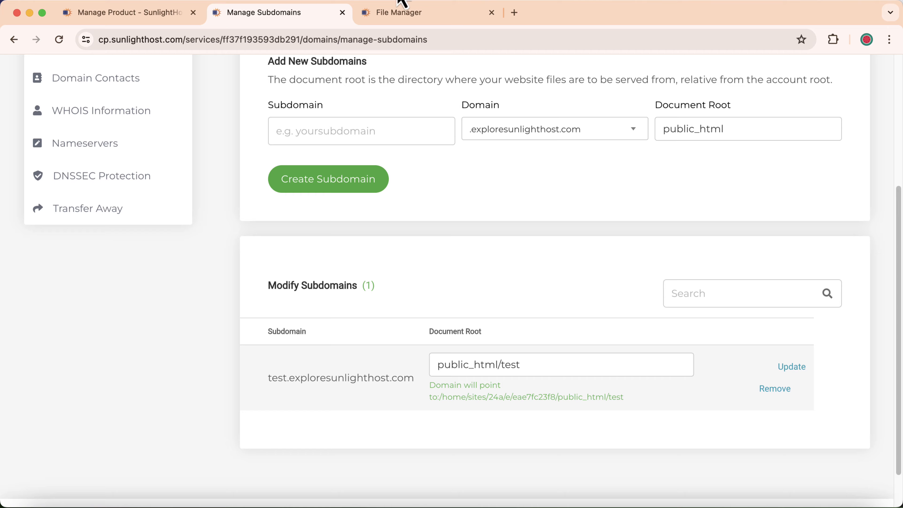
left_click(402, 16)
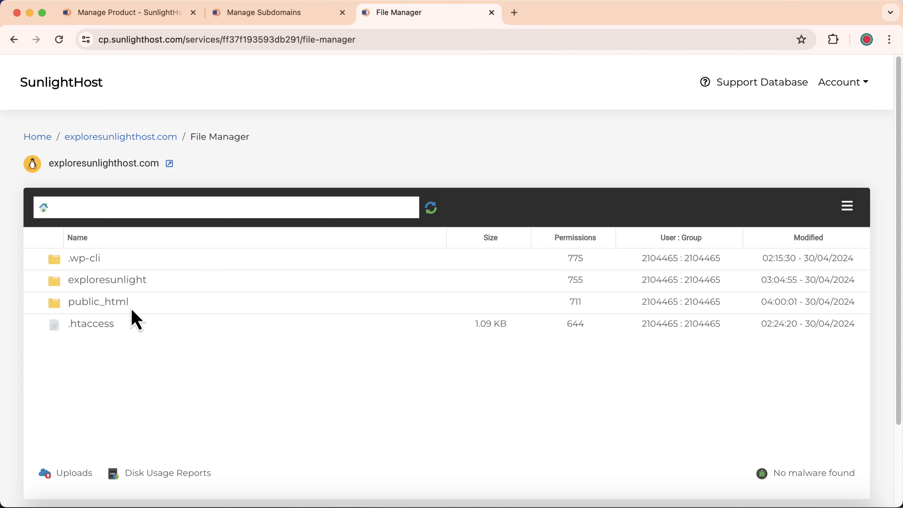
double_click(153, 305)
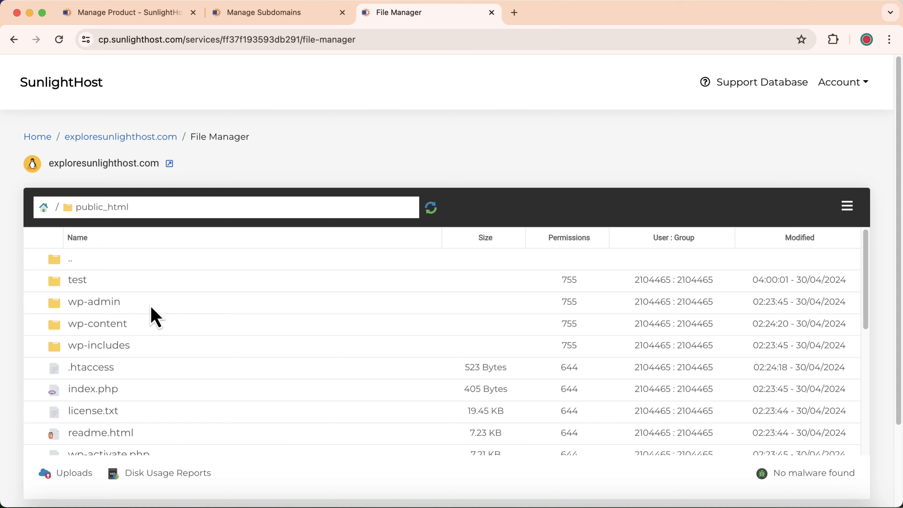
double_click(116, 285)
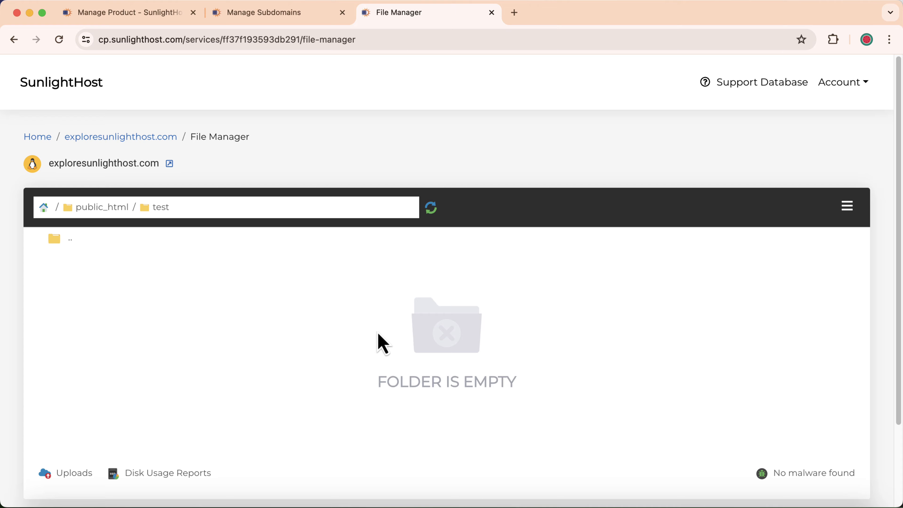
left_click(286, 13)
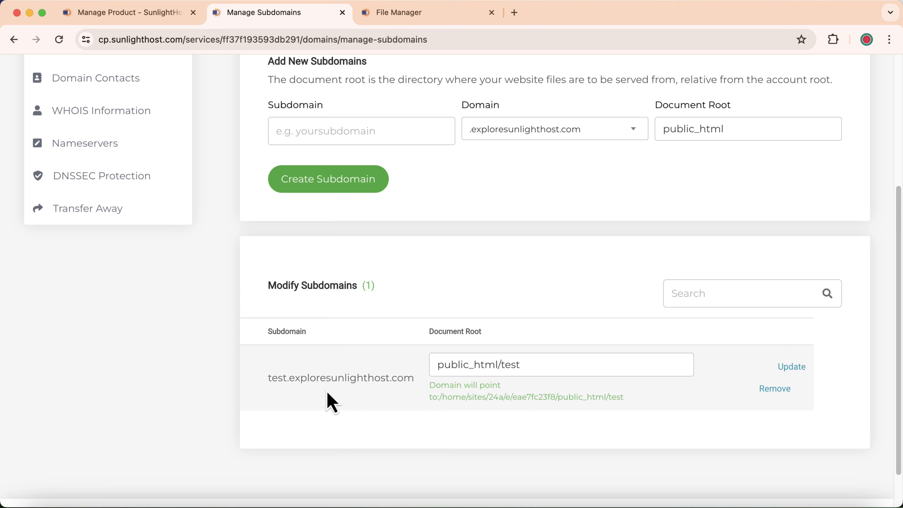
Create the subdomain test2 from the previously entered name.
scroll(405, 342, "up", 3)
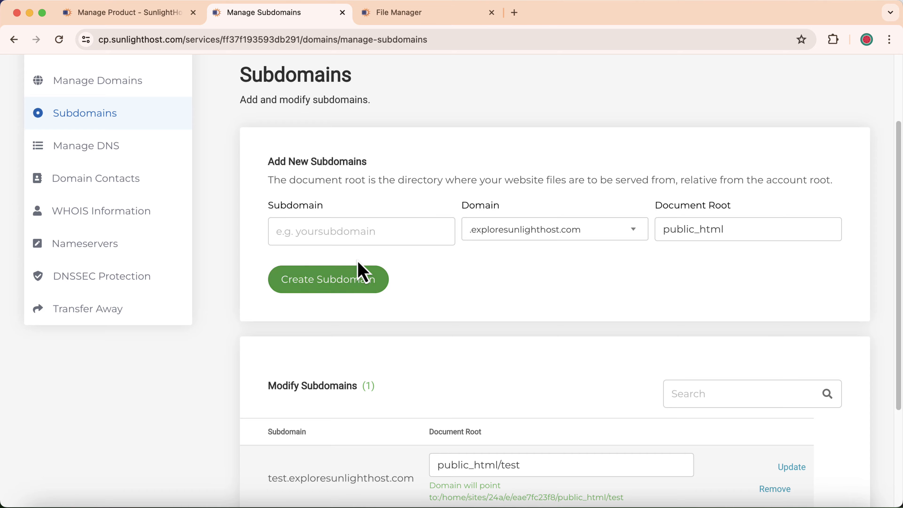
left_click(349, 228)
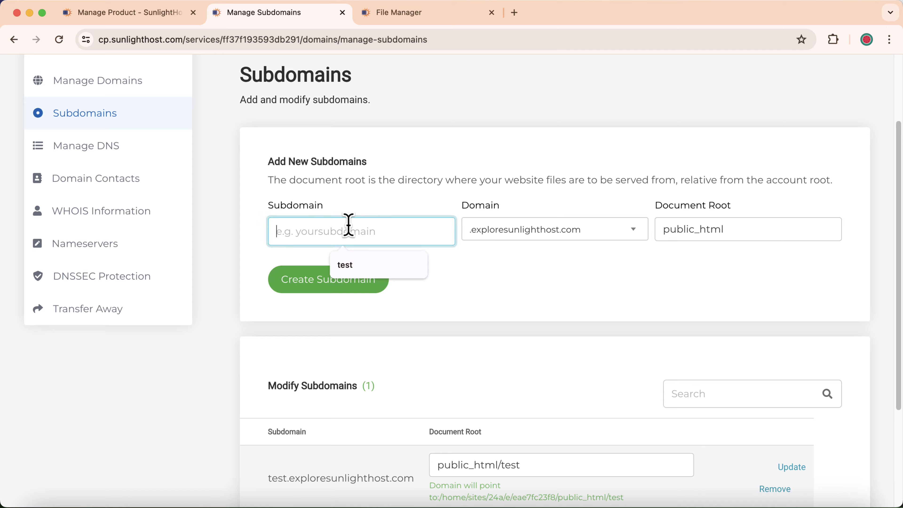
left_click(350, 266)
type("2")
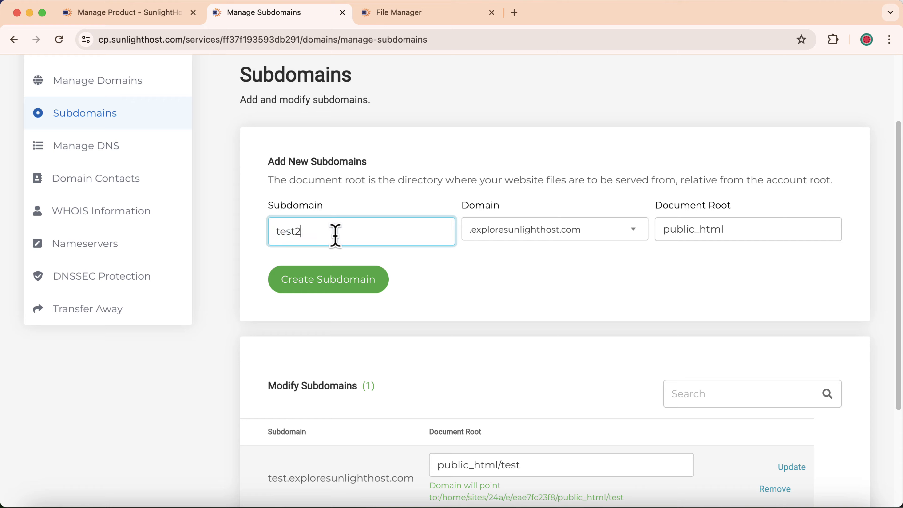
left_click(505, 290)
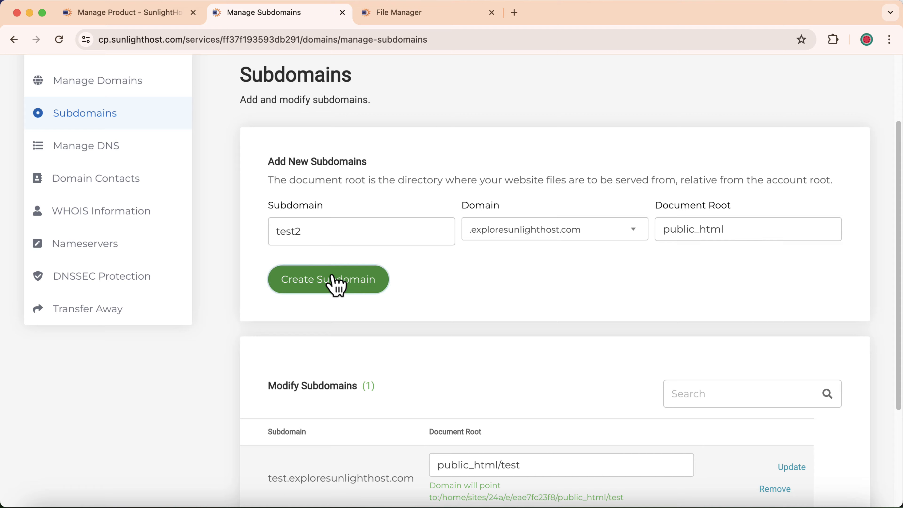
left_click(337, 285)
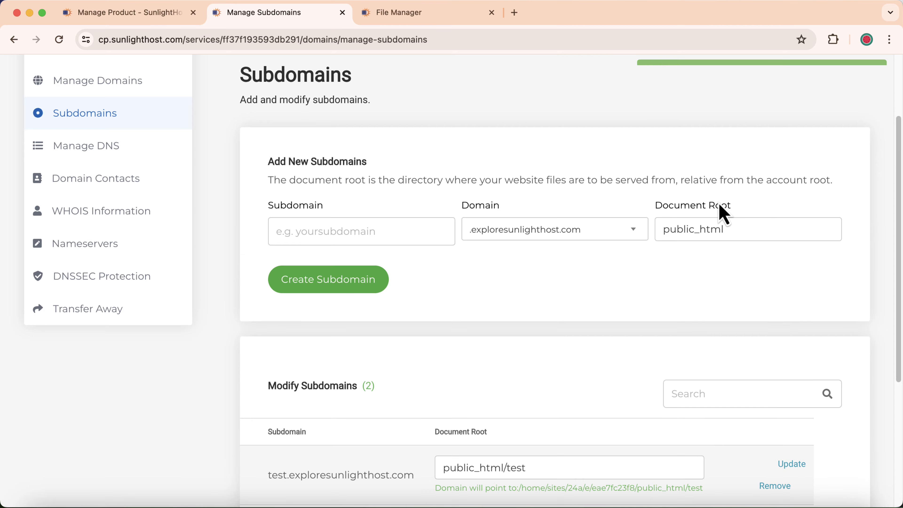
Create the subdomain test3 and review the three-entry subdomain list.
scroll(540, 282, "down", 3)
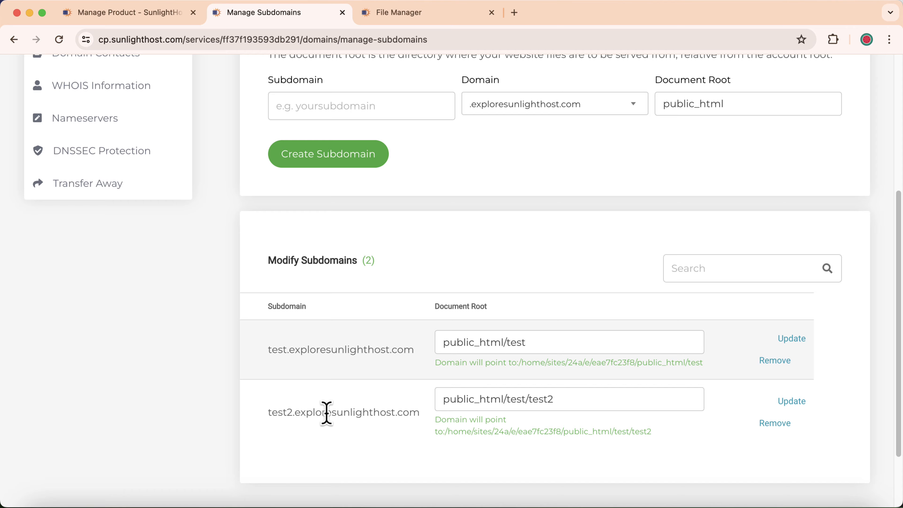
scroll(337, 413, "up", 3)
left_click(341, 231)
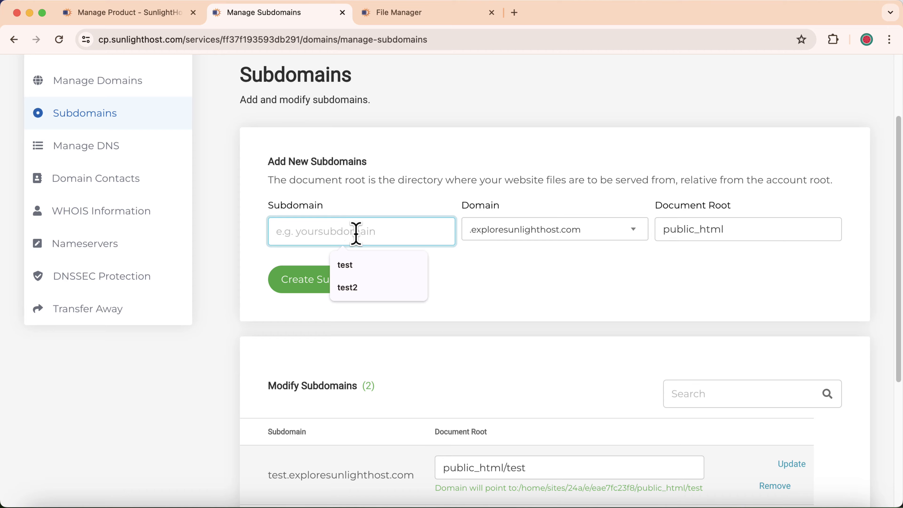
left_click(408, 287)
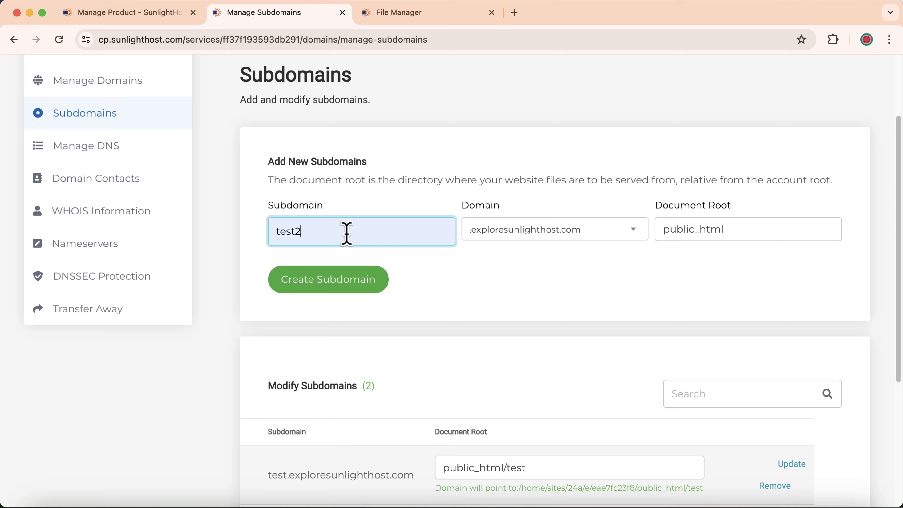
key("BackSpace")
type("3")
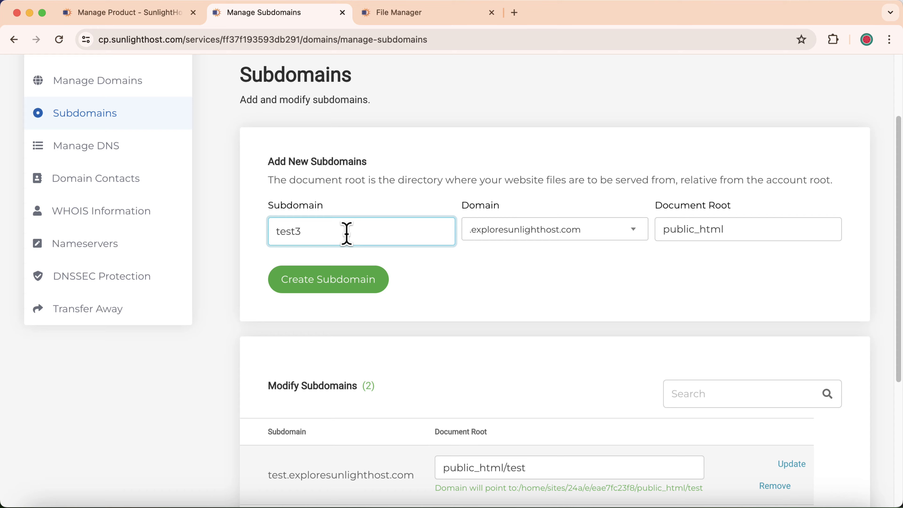
left_click(352, 287)
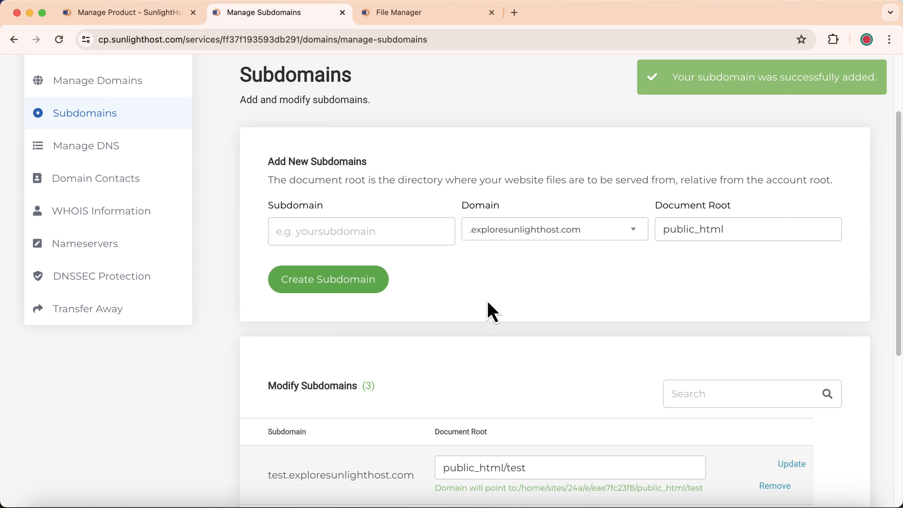
scroll(493, 313, "down", 6)
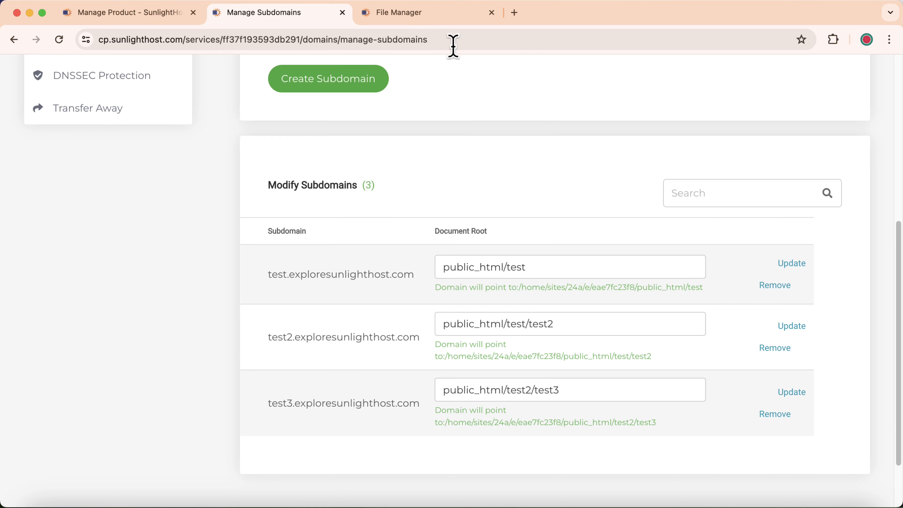
left_click(398, 16)
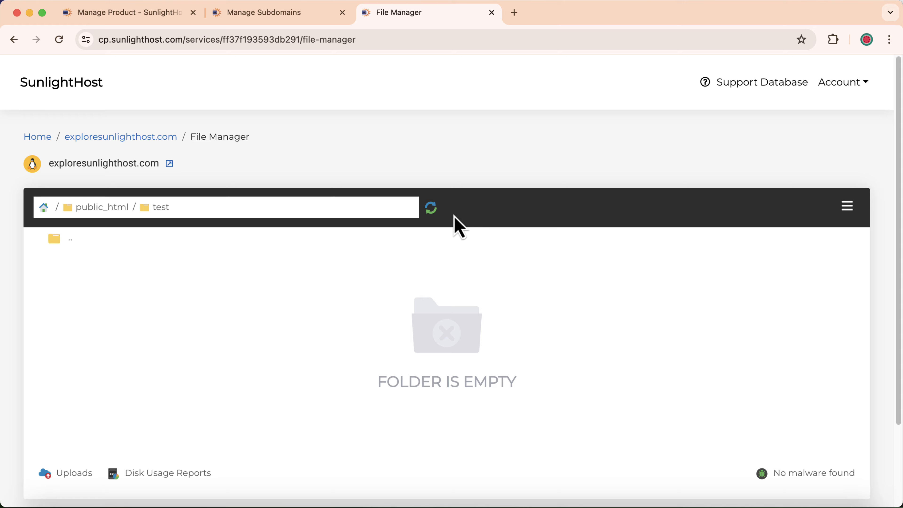
left_click(431, 208)
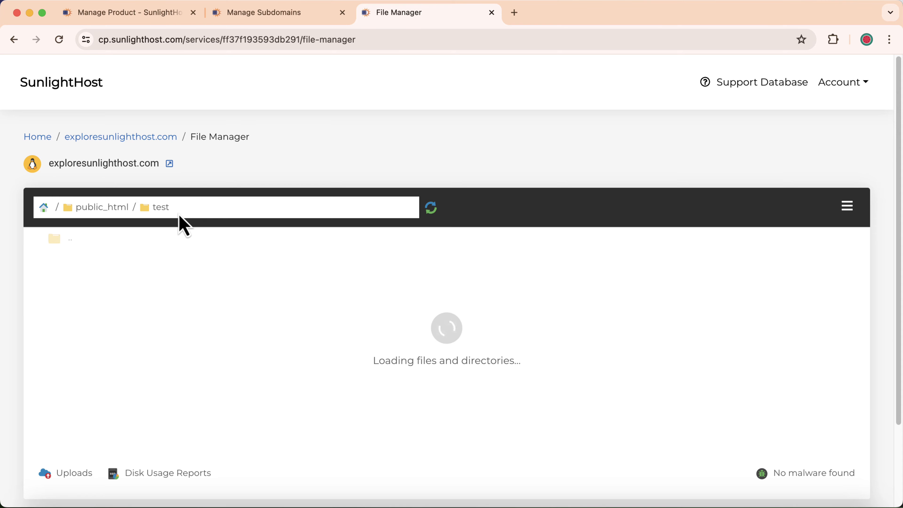
double_click(133, 284)
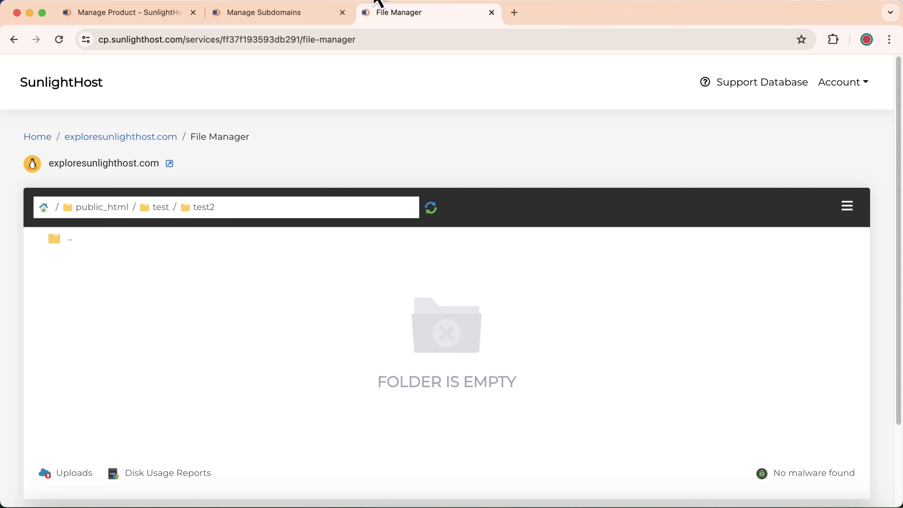
left_click(235, 15)
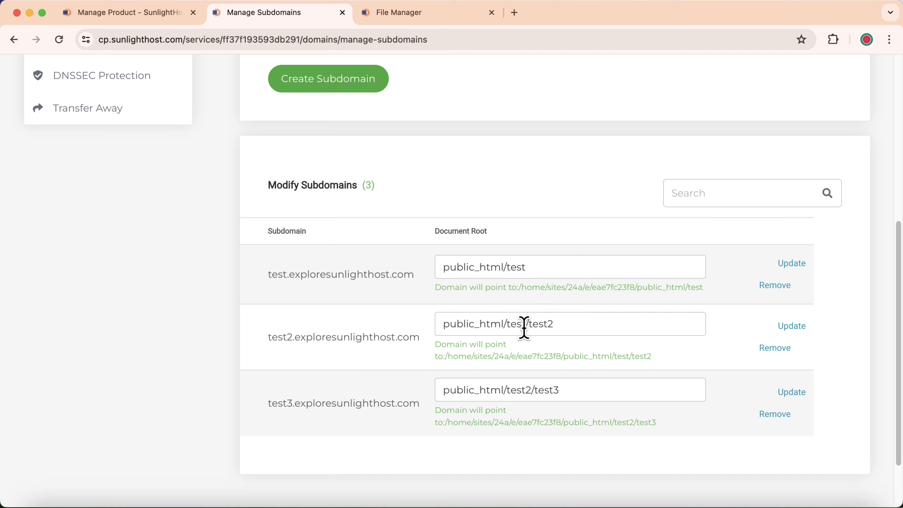
Change test2's document root from public_html/test/test2 to public_html/test2 and update.
left_click_drag(507, 324, 530, 325)
key("BackSpace")
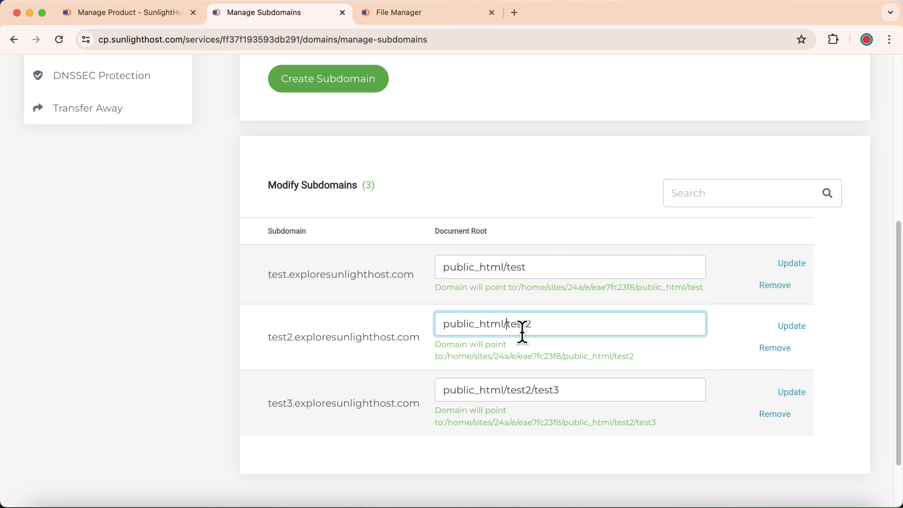
left_click(790, 328)
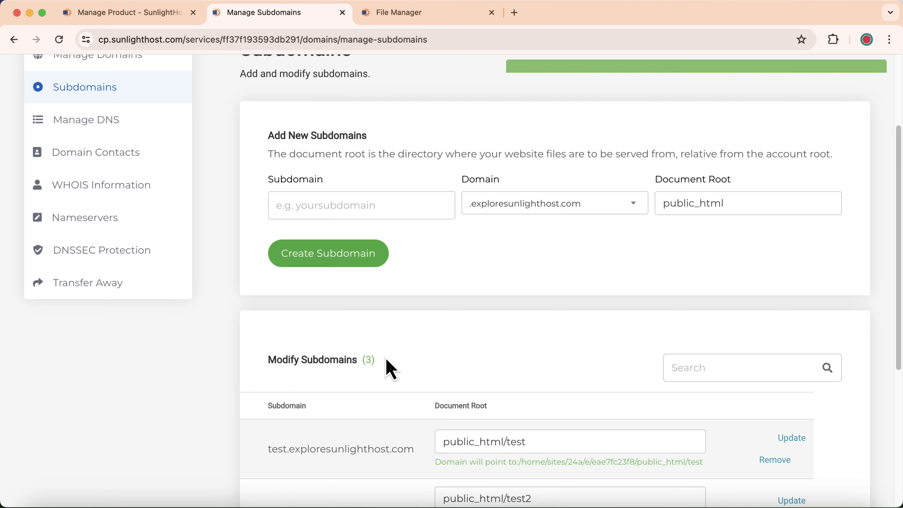
scroll(445, 412, "down", 4)
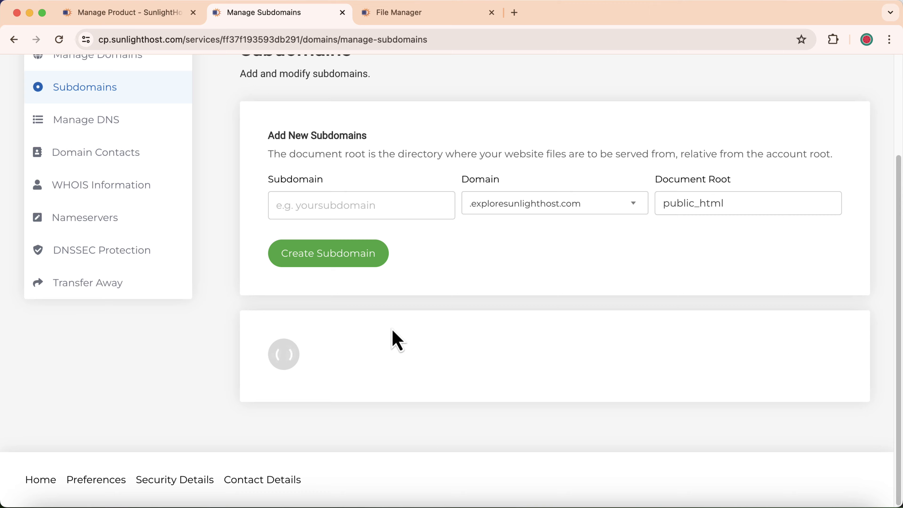
scroll(393, 331, "down", 2)
scroll(397, 340, "up", 3)
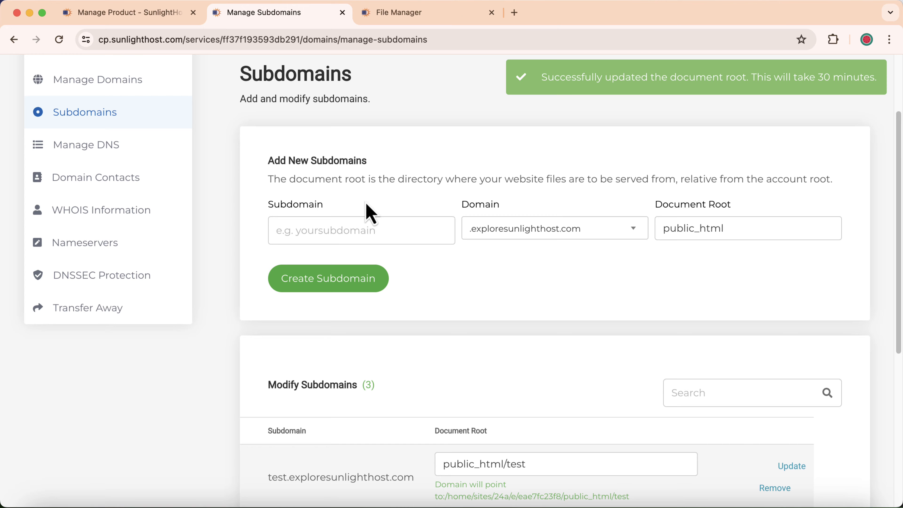
Add the subdomain test4 with document root ending in /test4.
left_click(361, 230)
type("test4")
left_click(749, 229)
type("/test4")
left_click(328, 279)
left_click(399, 13)
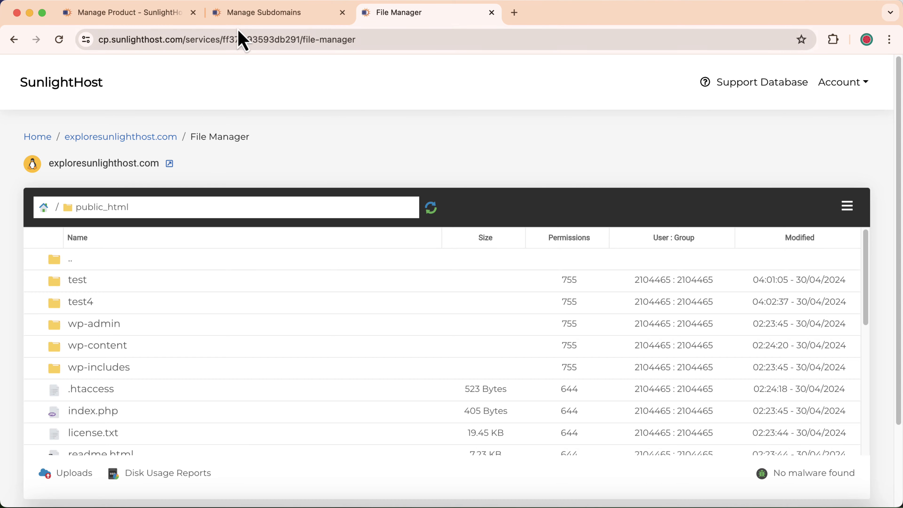
Check the File Manager's public_html listing for the new test4 folder.
left_click(265, 17)
Compare the subdomains' document roots against the public_html folders in File Manager.
scroll(375, 202, "up", 4)
scroll(380, 212, "up", 3)
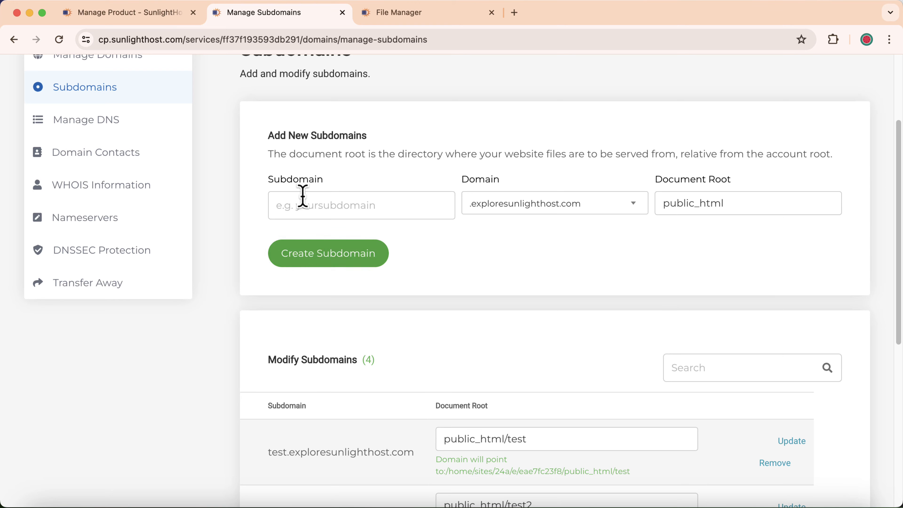
left_click(394, 14)
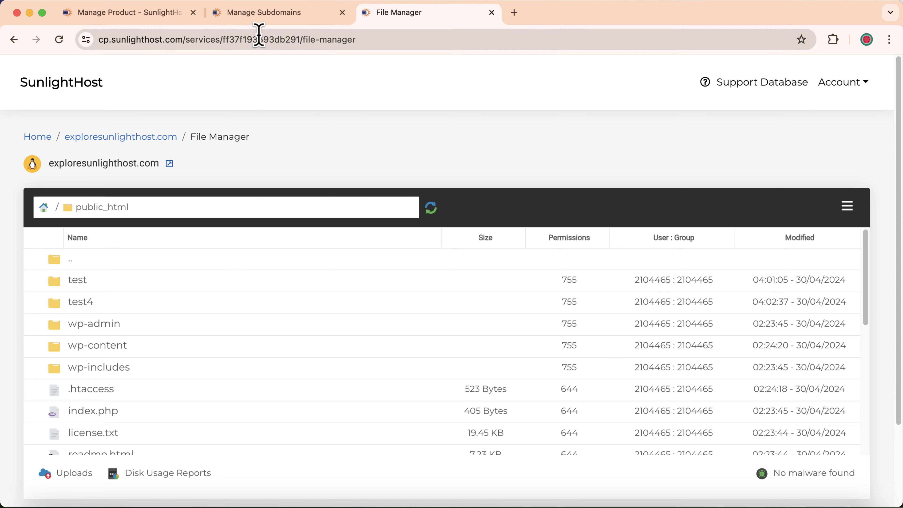
left_click(264, 13)
scroll(458, 218, "down", 4)
scroll(508, 247, "down", 2)
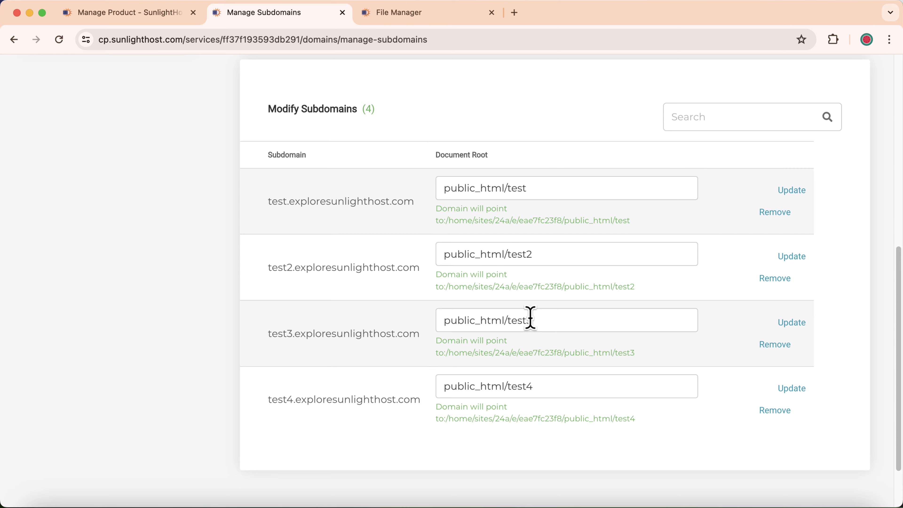
left_click(410, 13)
left_click(237, 18)
scroll(466, 246, "up", 7)
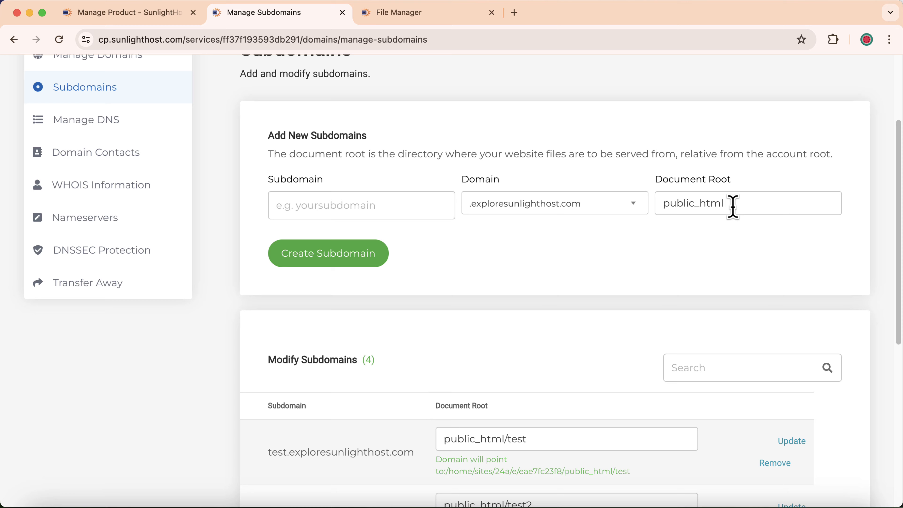
Recheck the test2 entry against public_html, view the Web Hosting product details, then return to Subdomains.
left_click(427, 16)
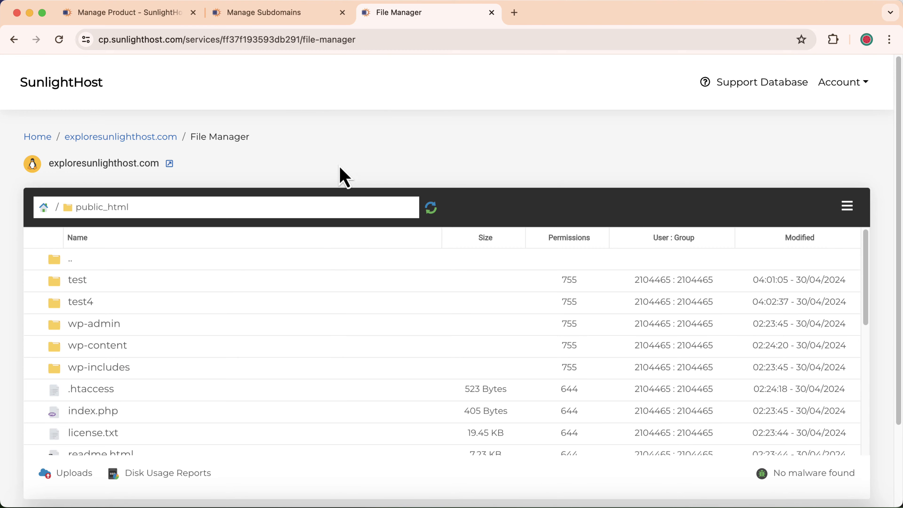
left_click(294, 14)
scroll(413, 218, "down", 4)
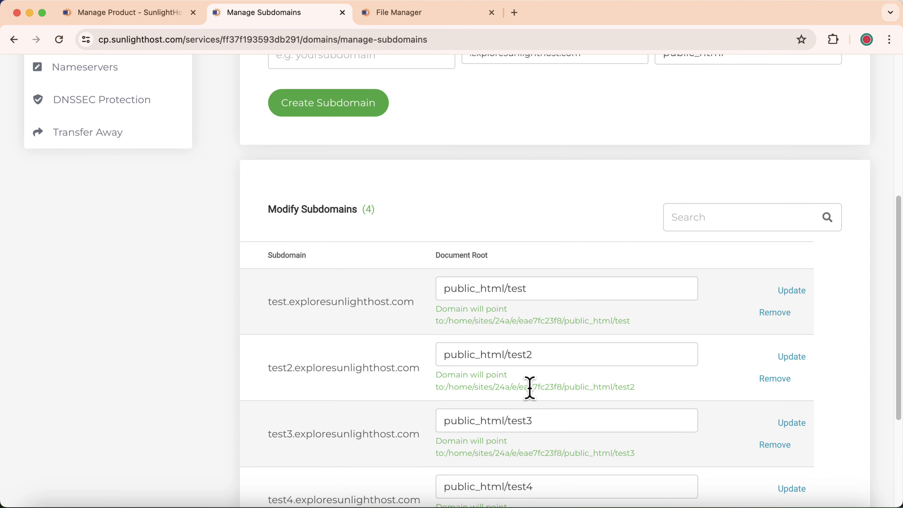
left_click(444, 20)
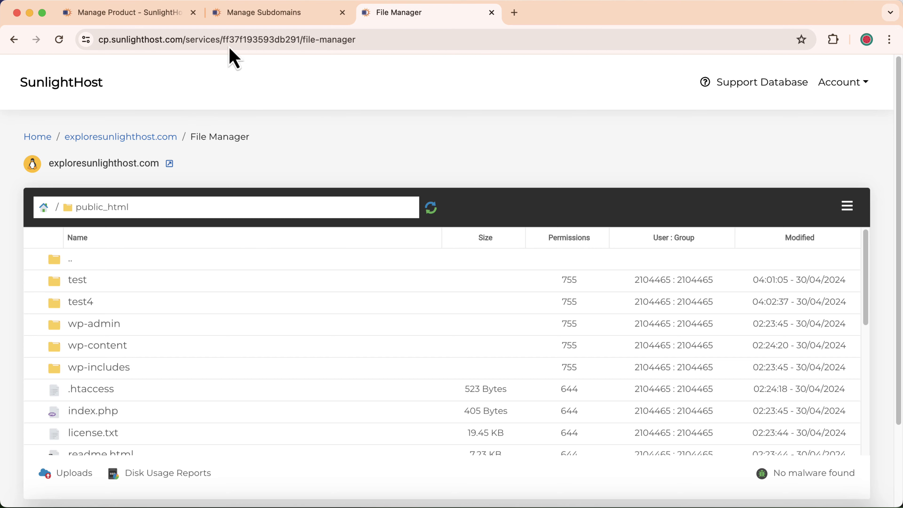
left_click(247, 18)
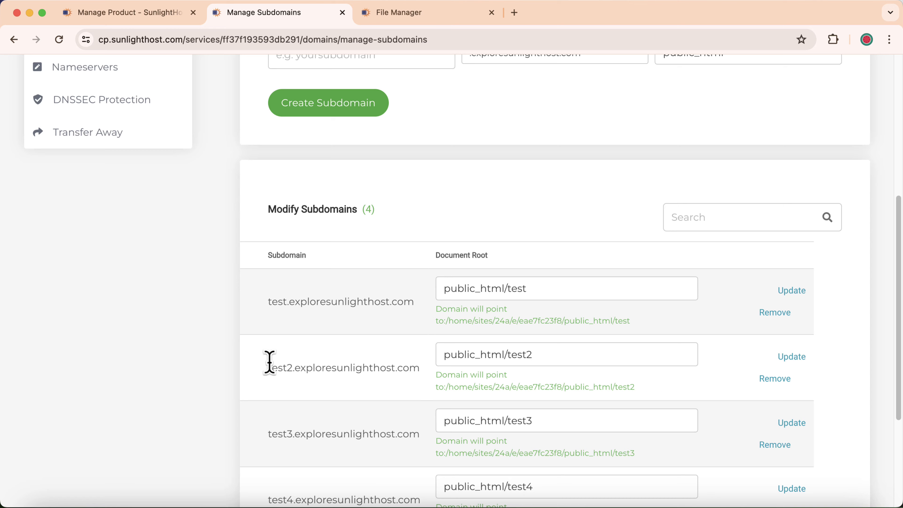
left_click_drag(268, 367, 413, 385)
left_click(391, 385)
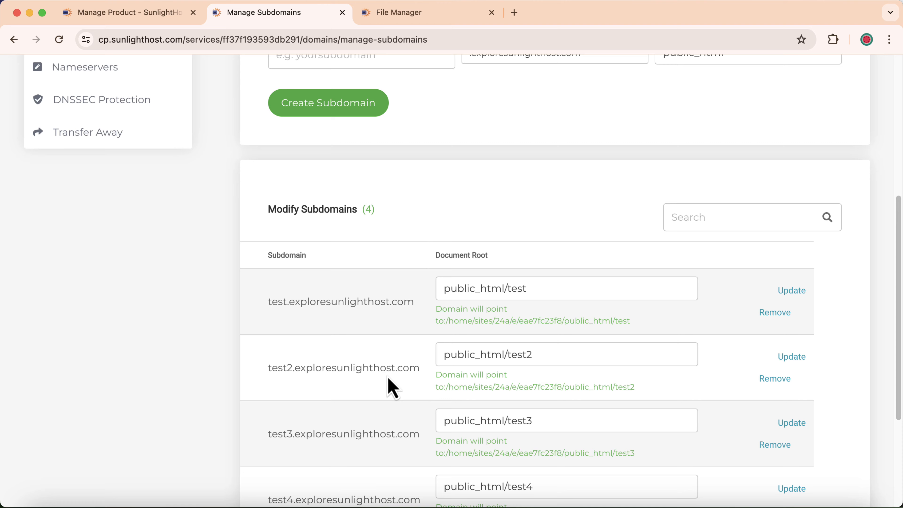
left_click(151, 15)
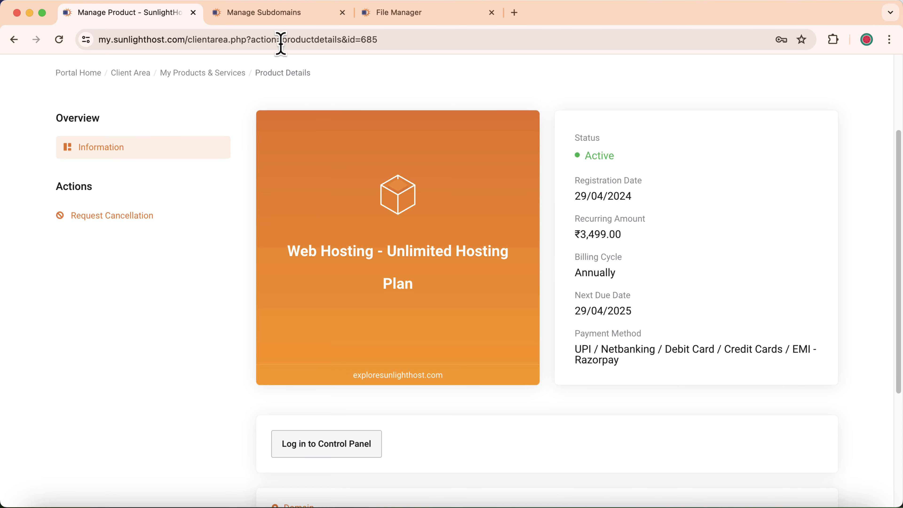
left_click(218, 17)
Return to the hosting service overview and launch the WordPress one-click installer.
scroll(256, 213, "up", 10)
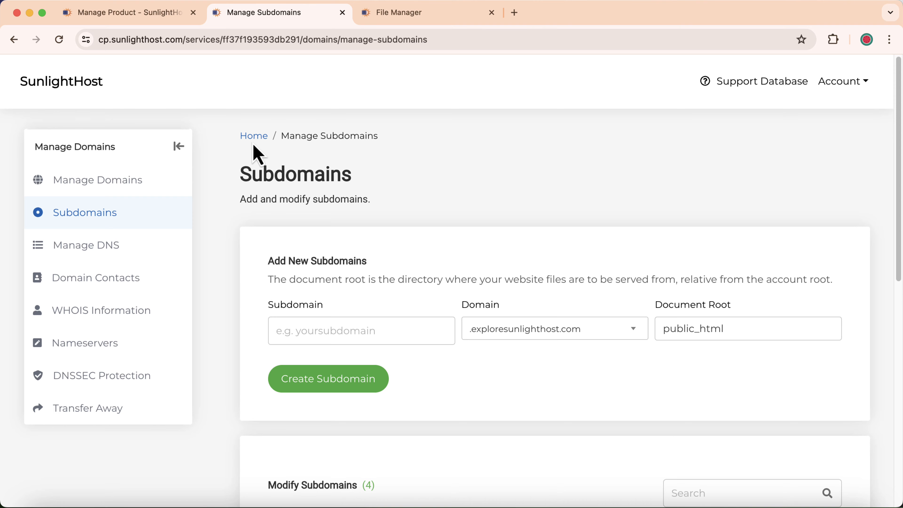
left_click(251, 137)
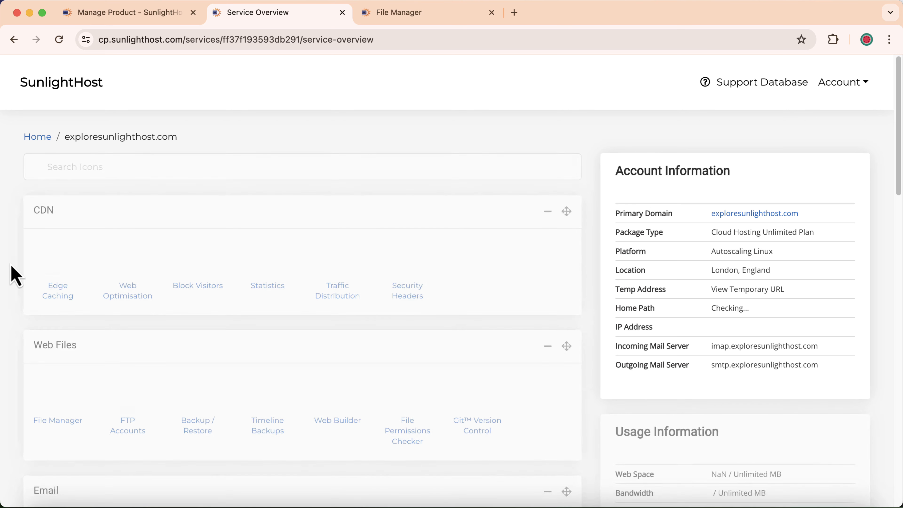
scroll(12, 282, "down", 15)
scroll(37, 299, "down", 12)
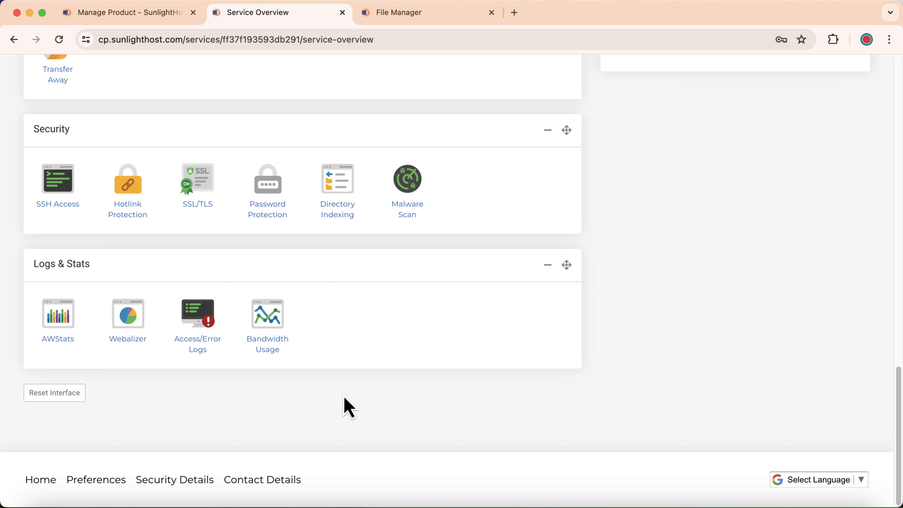
scroll(341, 405, "down", 5)
scroll(350, 399, "down", 10)
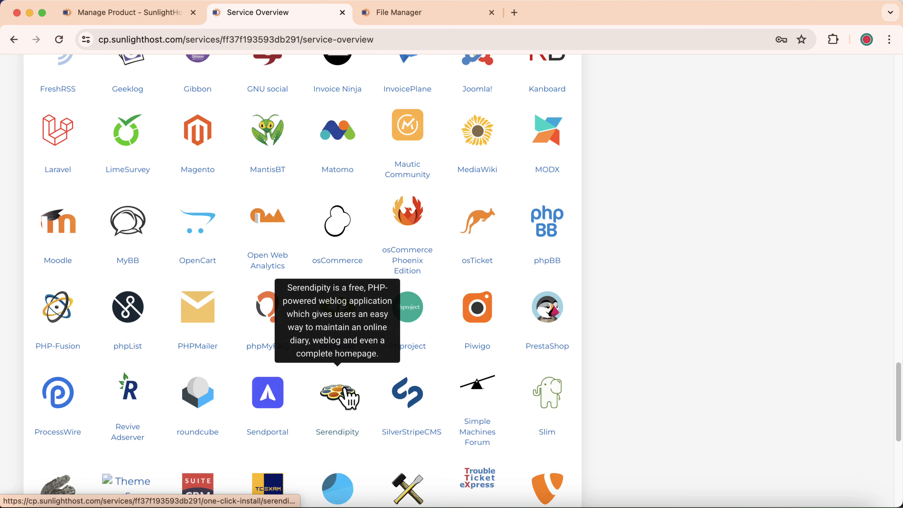
left_click(413, 303)
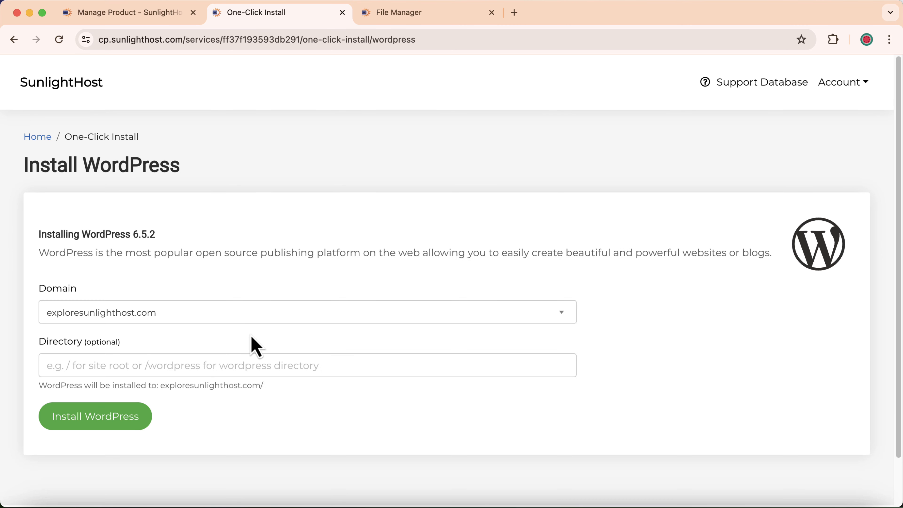
Install WordPress on test2.exploresunlighthost.com, checking both the public_html listing and the install progress.
left_click(111, 314)
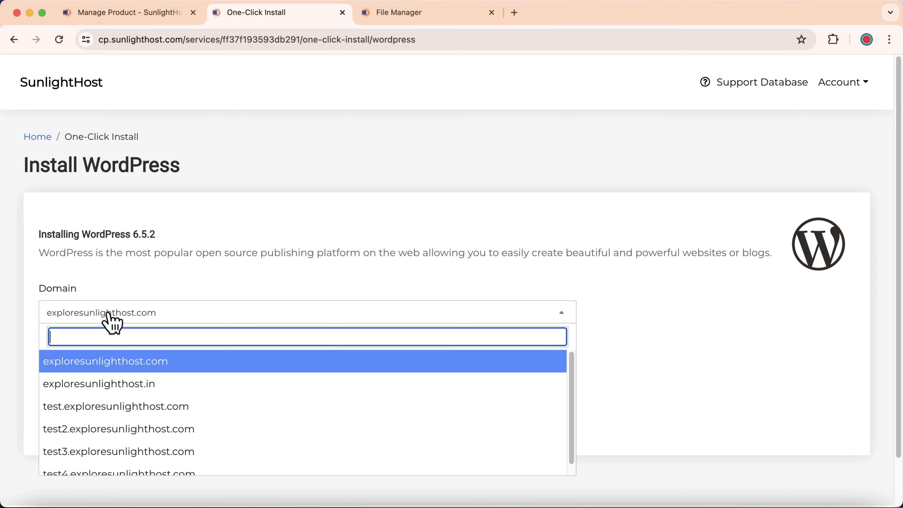
left_click(114, 431)
left_click(429, 13)
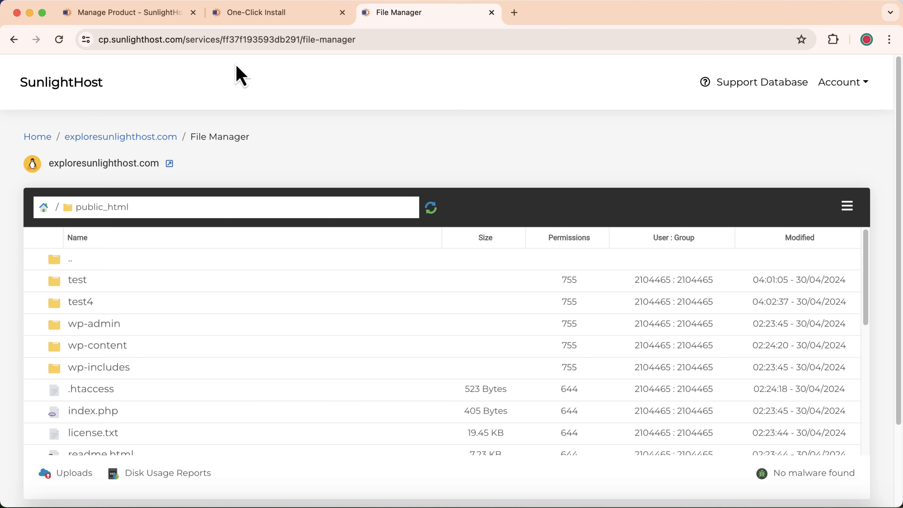
left_click(259, 14)
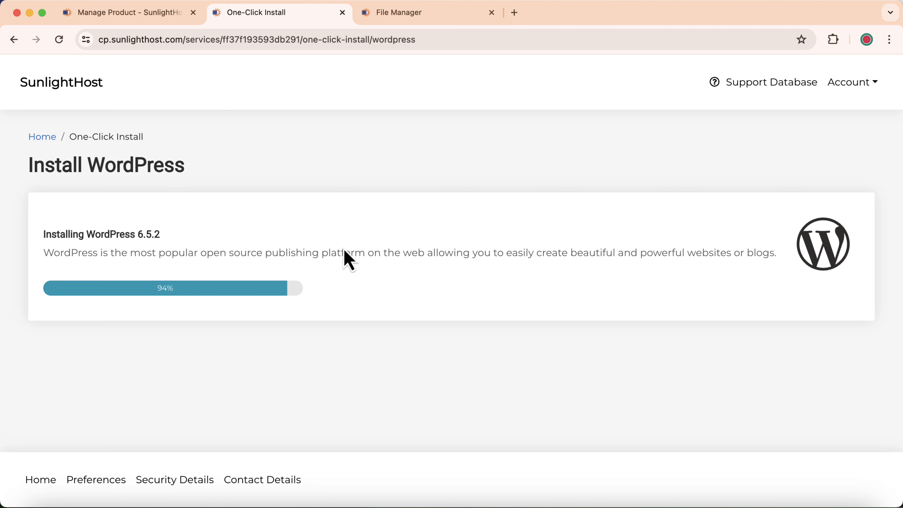
Refresh the public_html listing in File Manager so the new test2 folder appears.
left_click(400, 14)
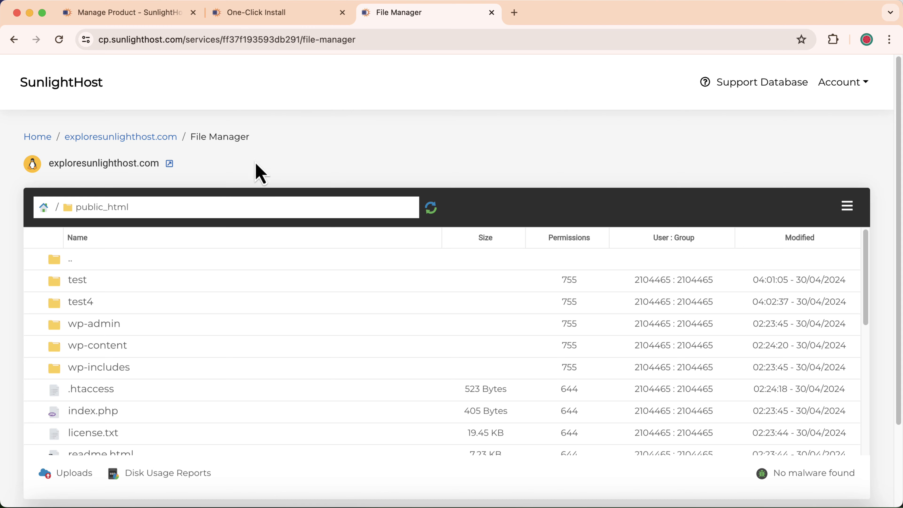
left_click(434, 213)
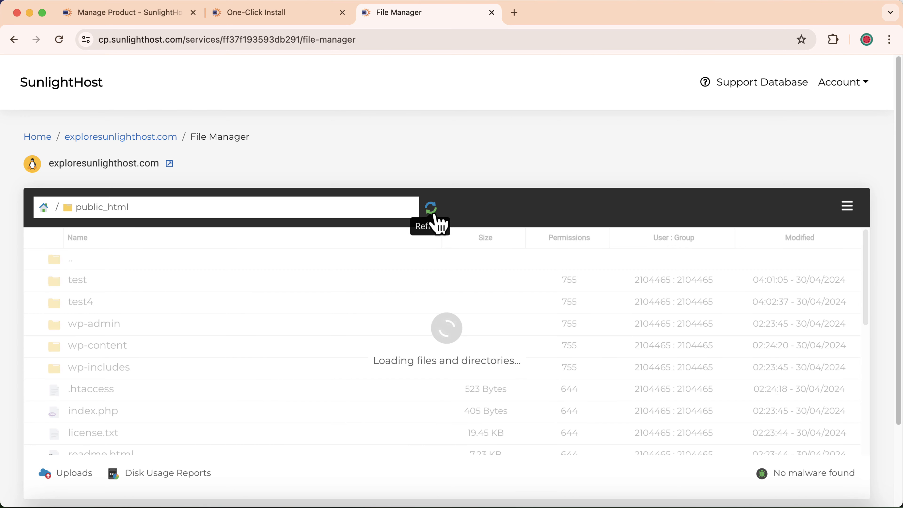